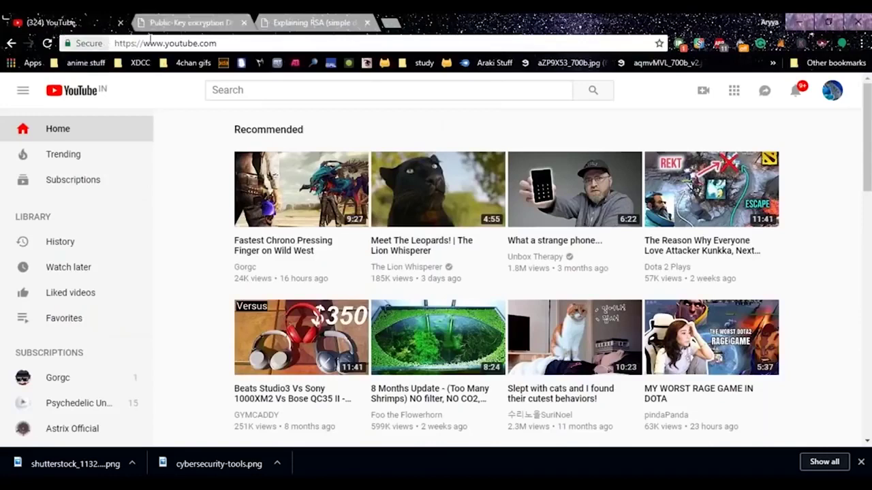
click(96, 47)
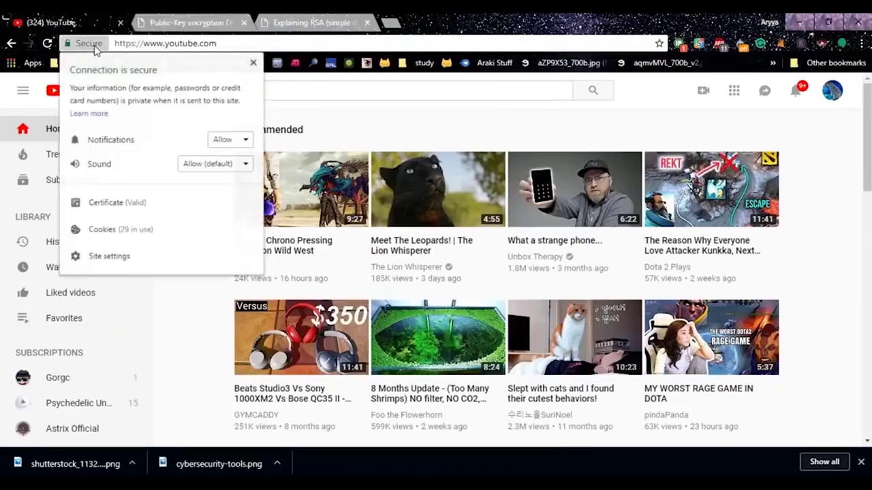
click(126, 202)
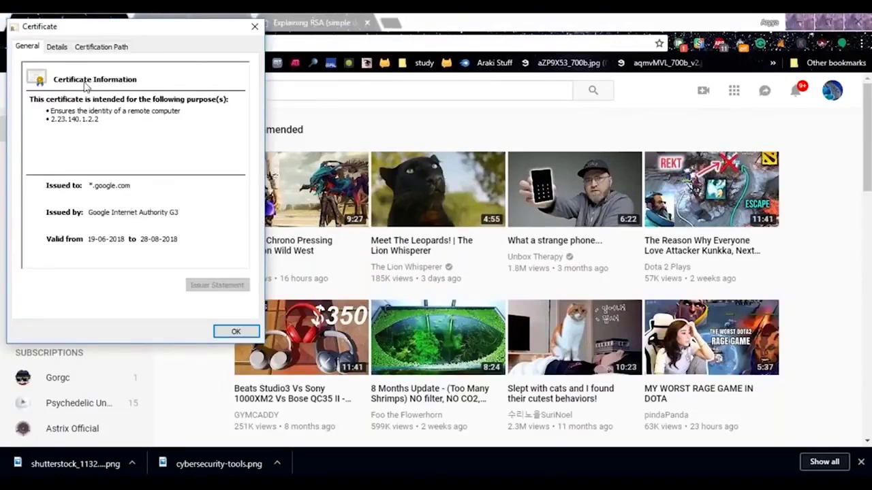
click(57, 47)
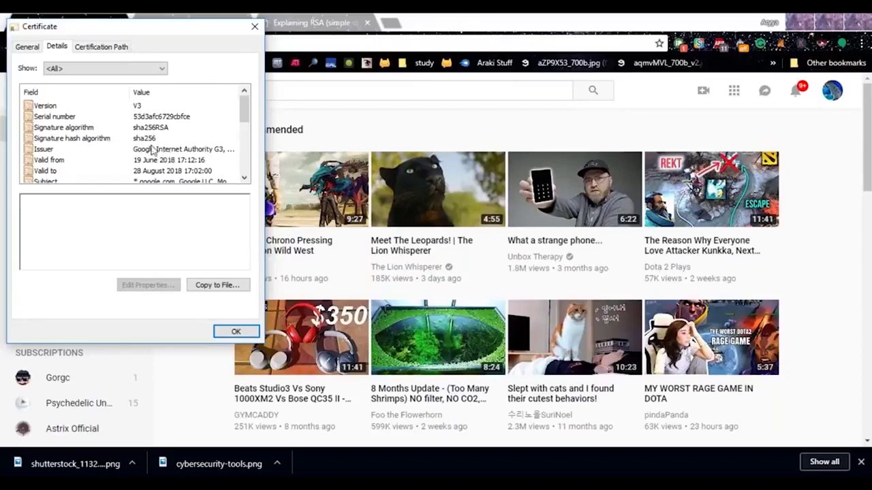
scroll(208, 166, down, 1)
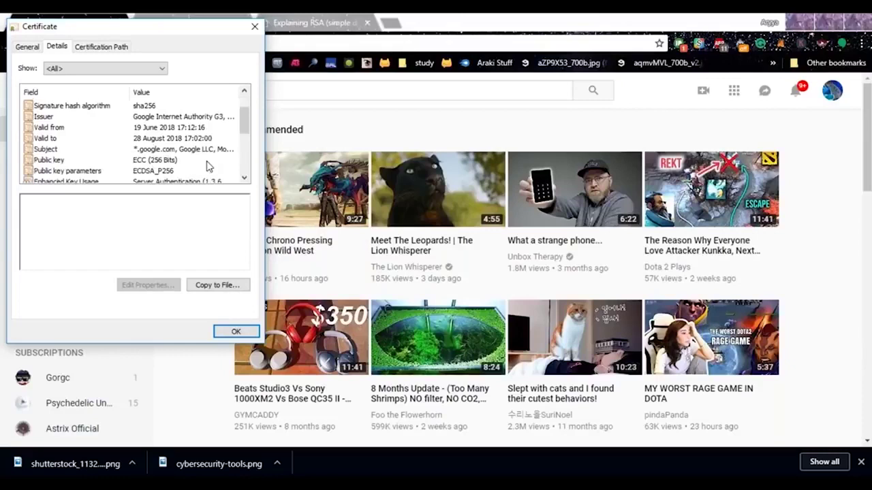
scroll(207, 166, down, 3)
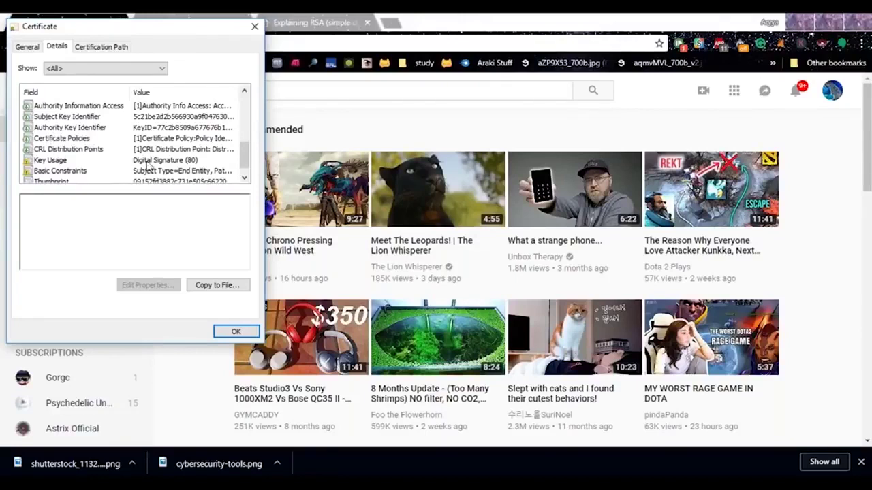
scroll(147, 163, up, 3)
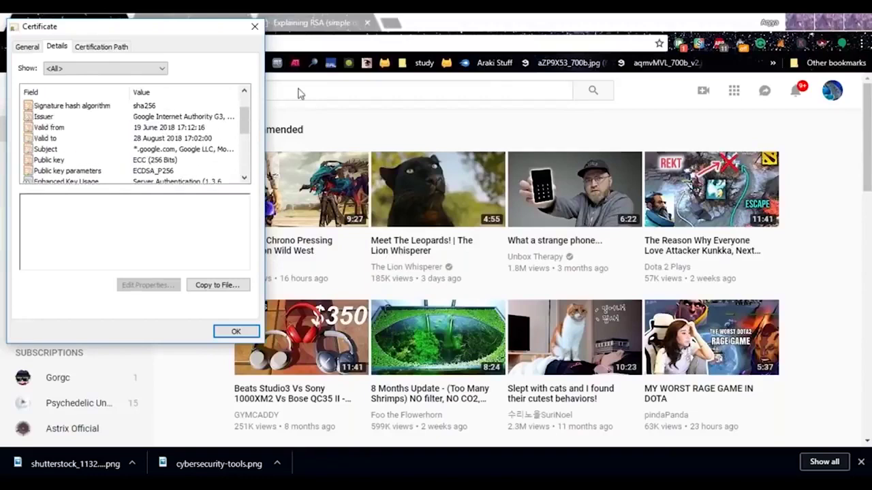
click(255, 26)
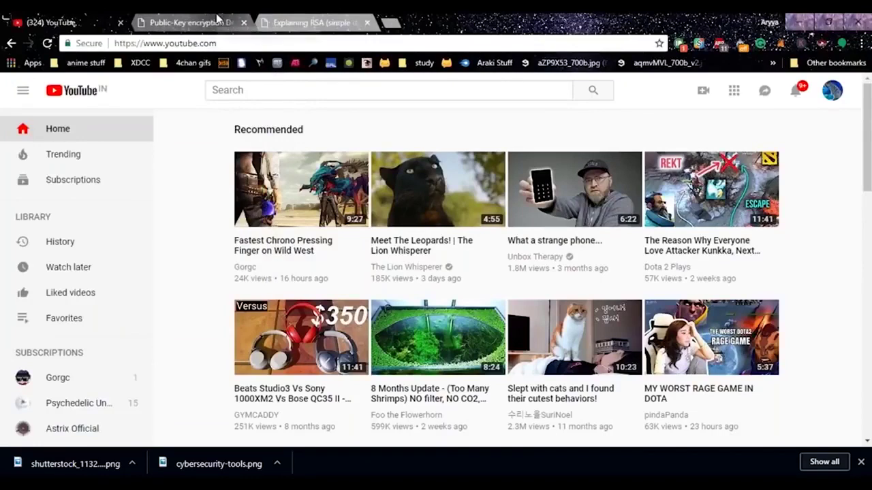
- Generate a key pair and encrypt 'Hi there, when is the exam tomorrow' with key 195
click(225, 22)
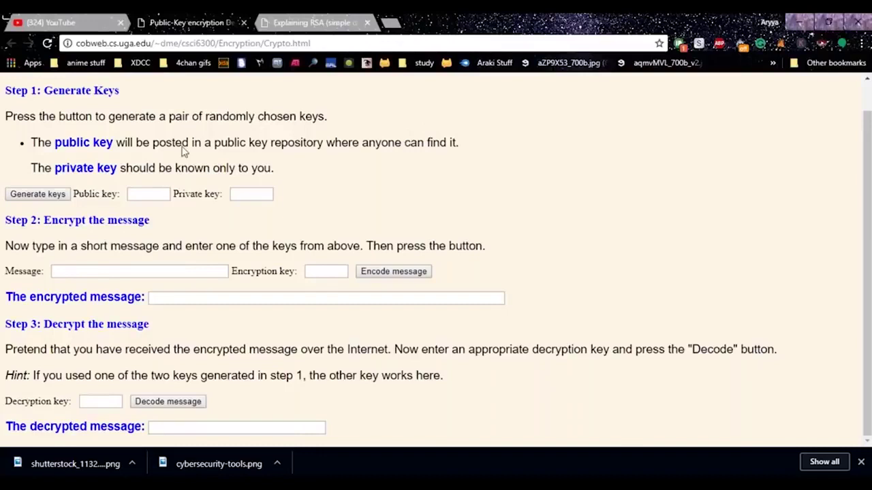
click(63, 196)
click(80, 272)
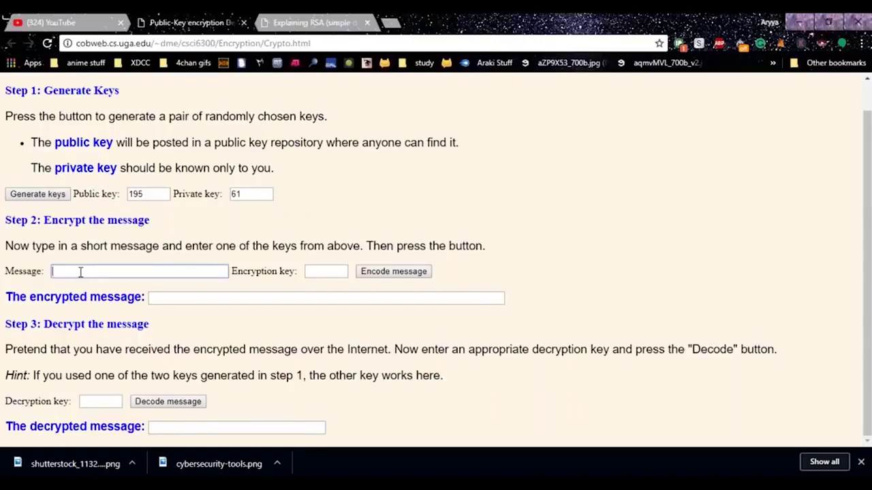
text(H)
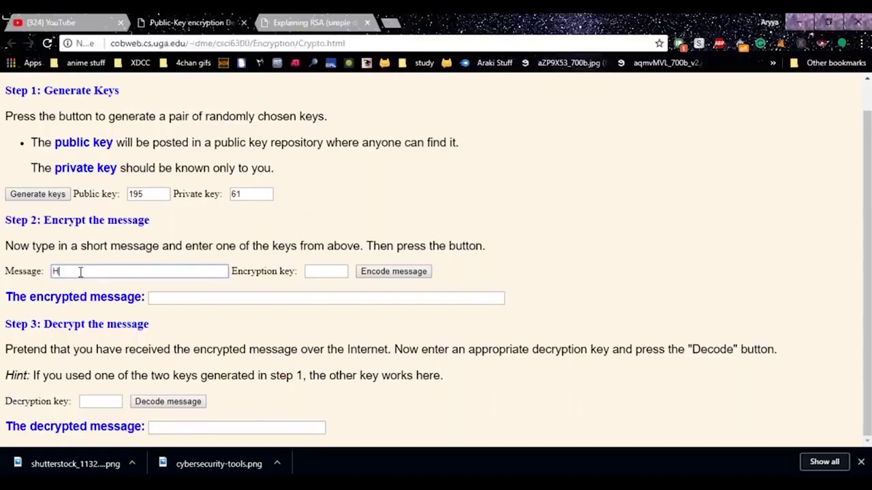
text(i there, when is)
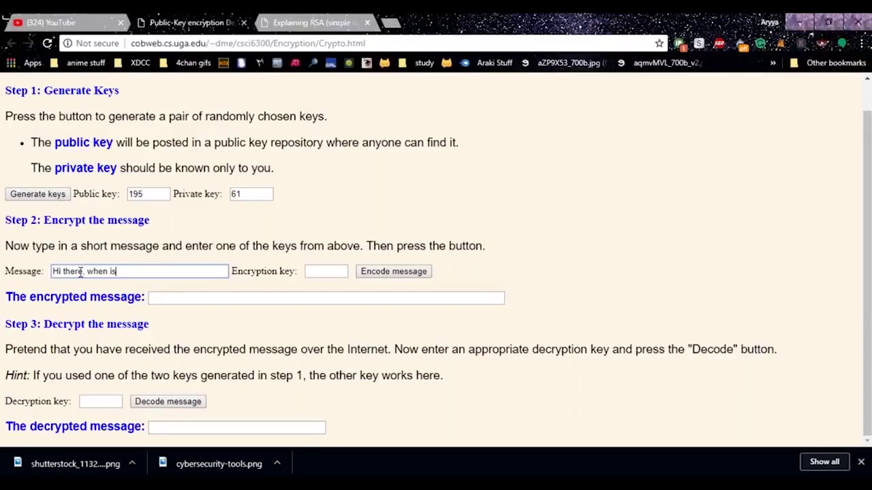
text( the exam tomorrow)
click(329, 273)
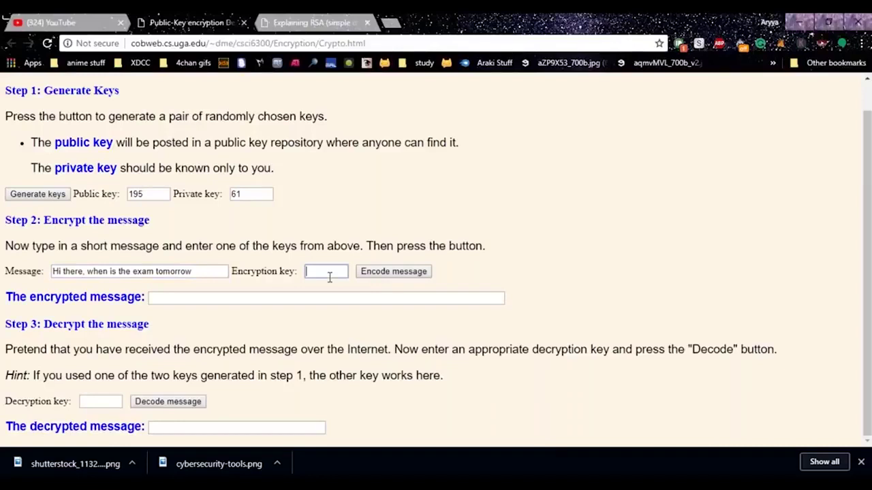
text(195)
click(422, 273)
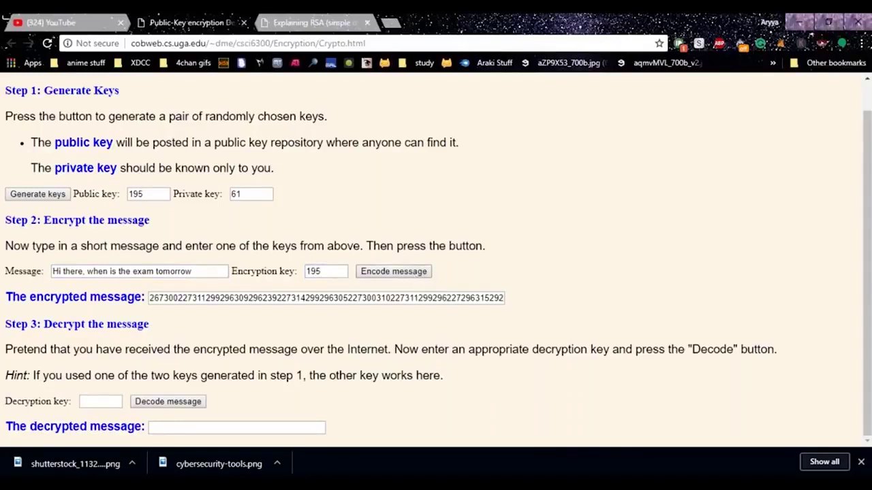
drag(152, 299, 140, 321)
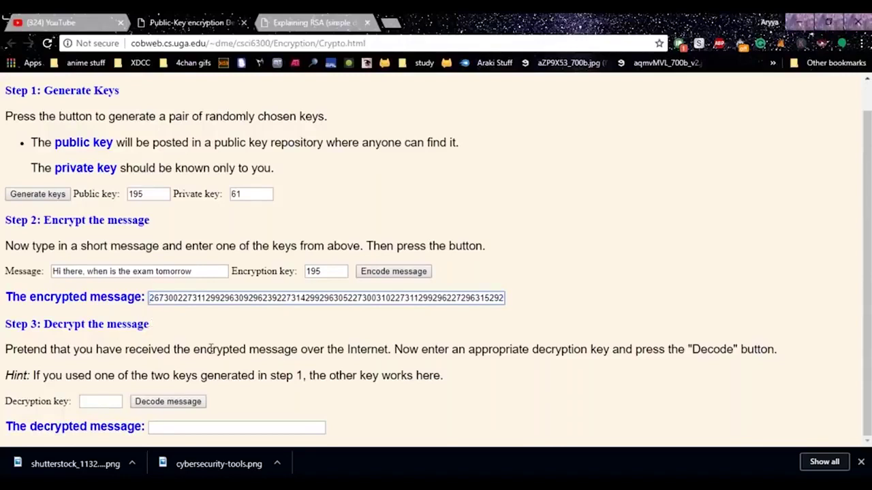
click(109, 397)
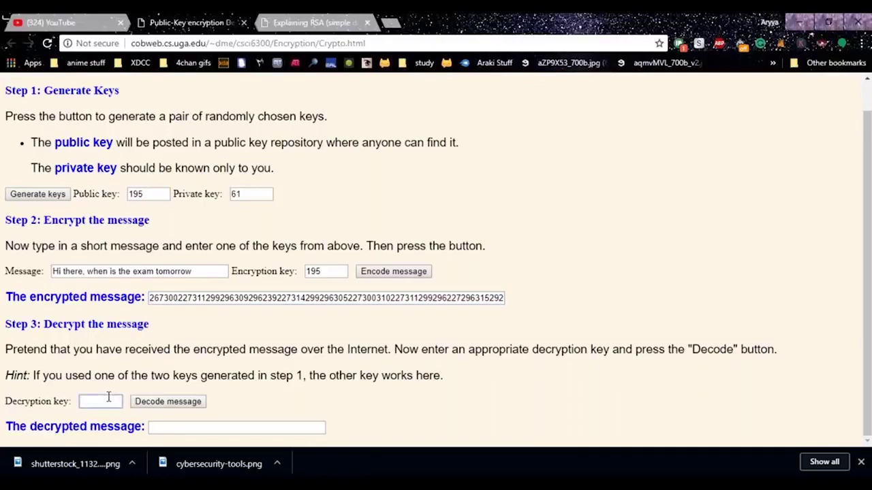
text(61)
click(145, 404)
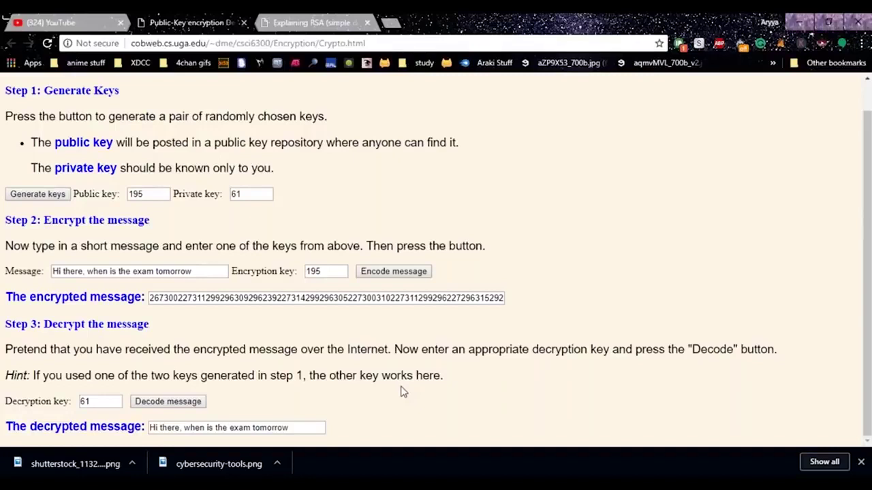
click(319, 21)
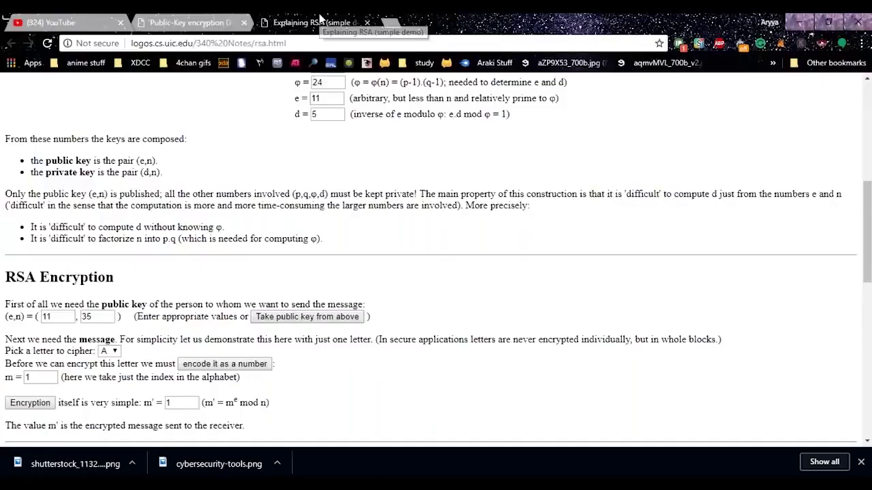
- Reload the RSA algorithm demo page to clear old values and check the key fields
scroll(341, 255, up, 5)
key(ctrl+l)
key(Return)
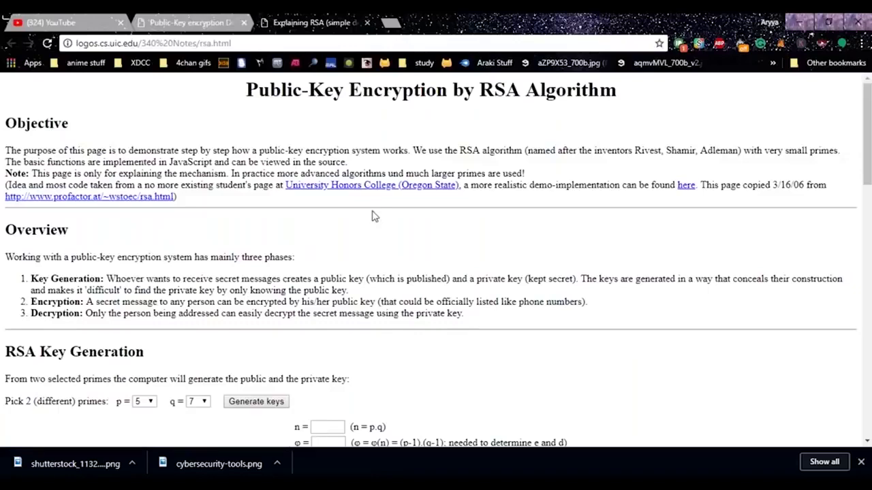
scroll(375, 217, down, 1)
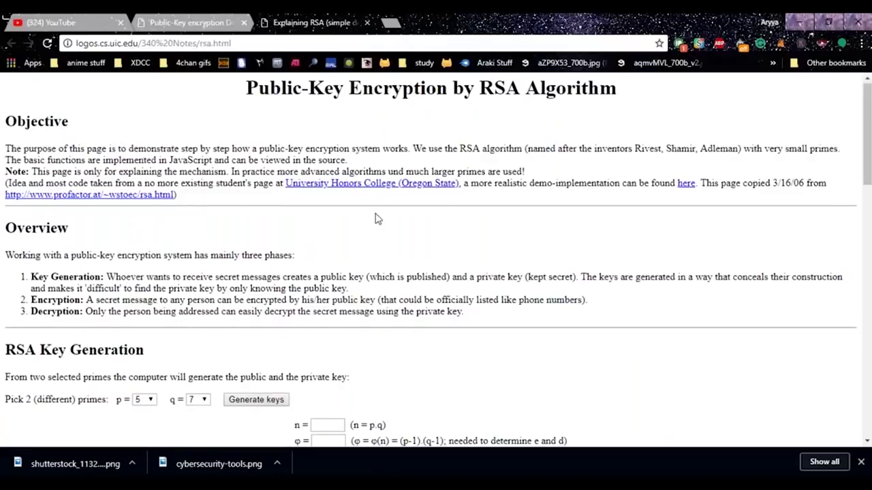
scroll(375, 218, down, 3)
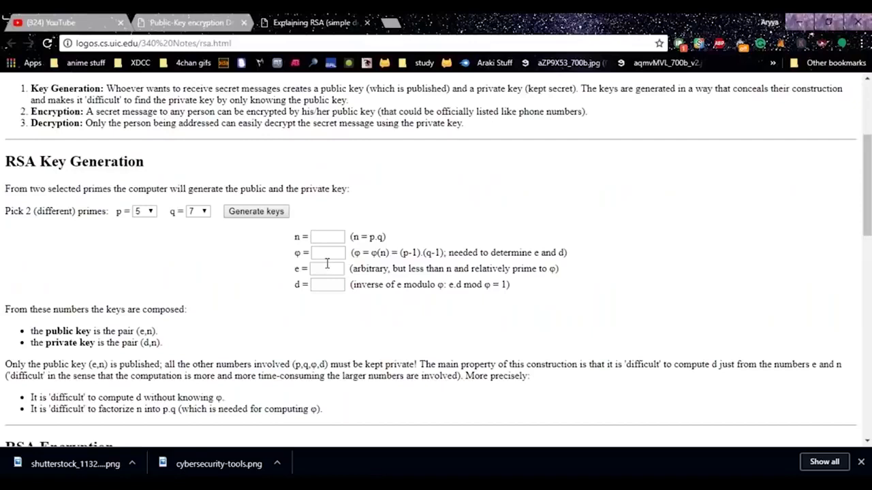
scroll(488, 233, up, 3)
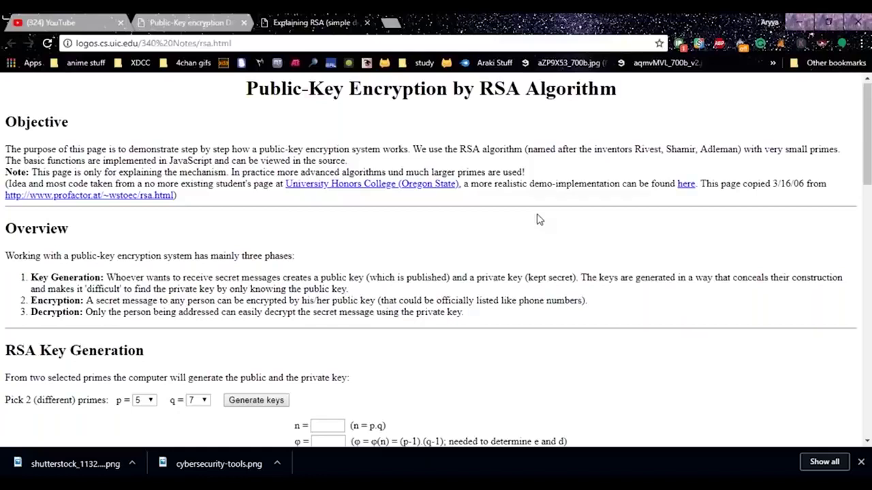
scroll(539, 219, down, 1)
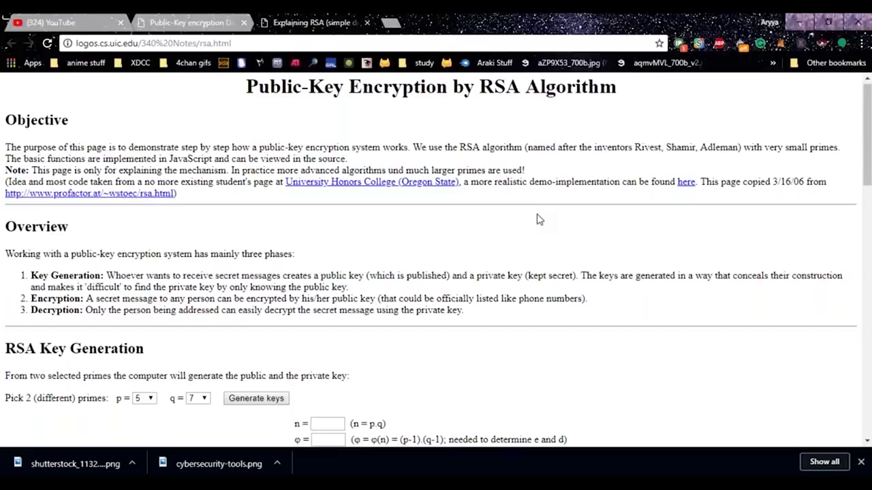
scroll(538, 218, down, 2)
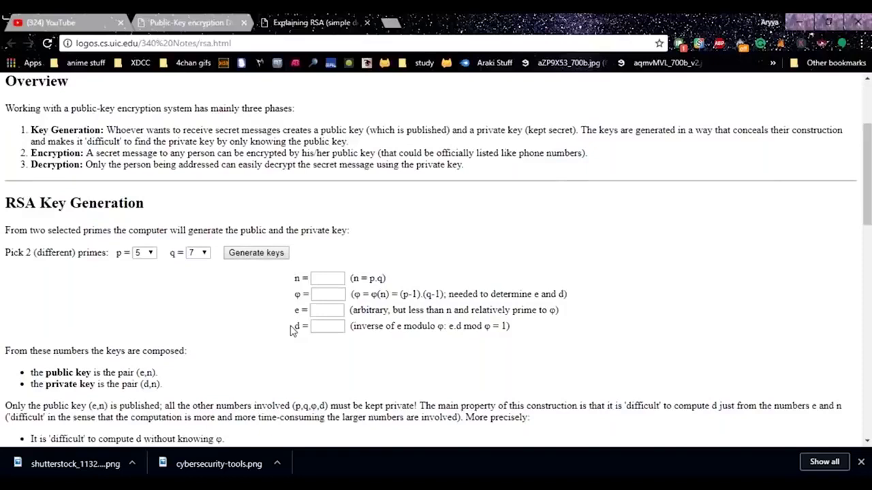
scroll(293, 331, down, 1)
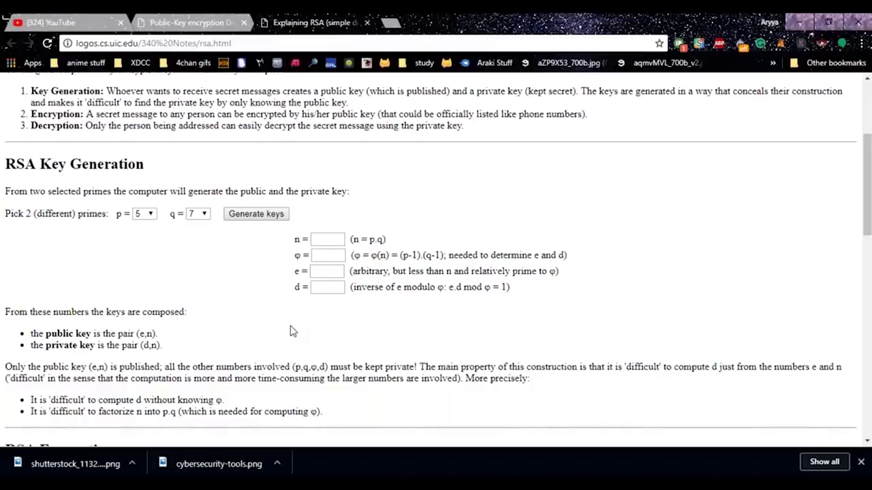
scroll(292, 332, down, 1)
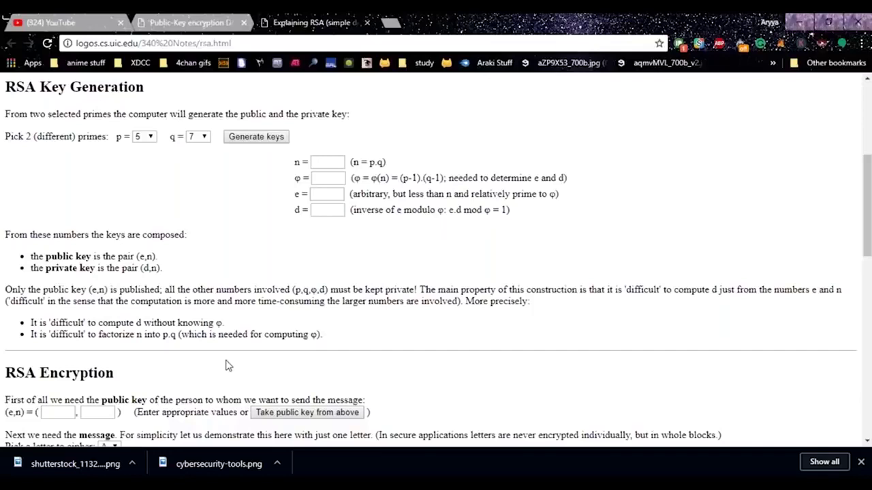
- Enter modulus n = 35 for primes 5 and 7 and generate the keys
click(318, 159)
text(35)
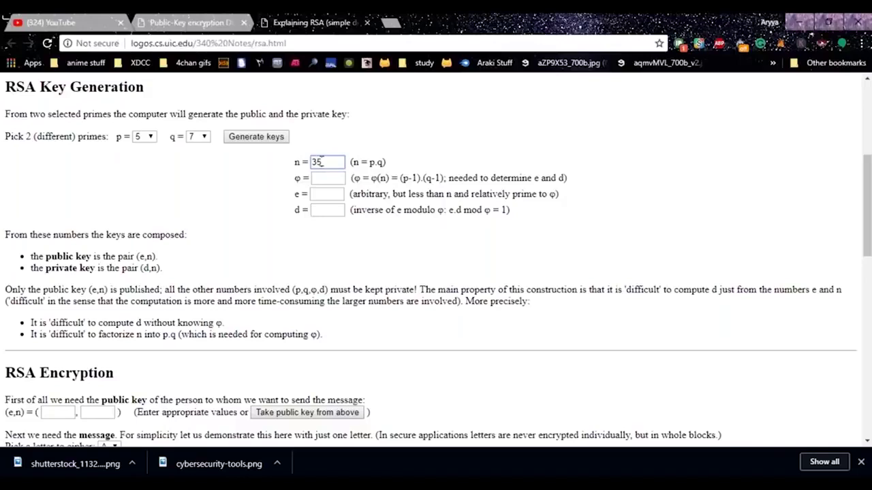
click(279, 144)
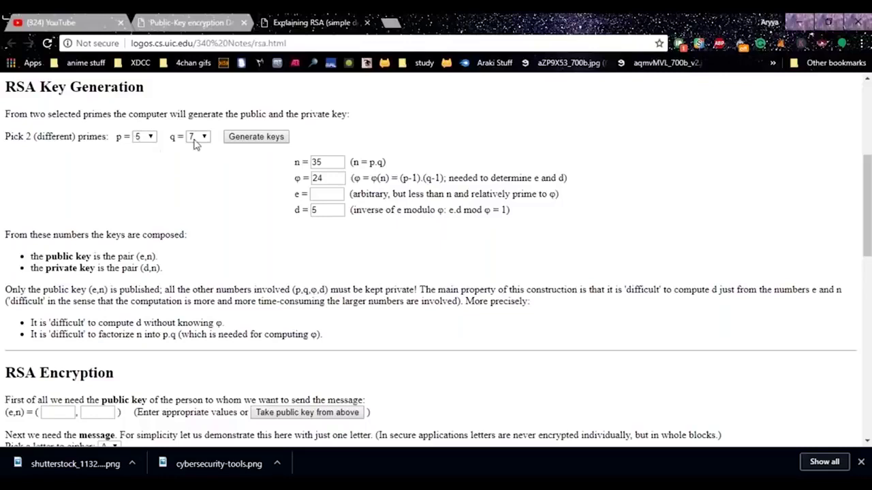
scroll(265, 265, down, 1)
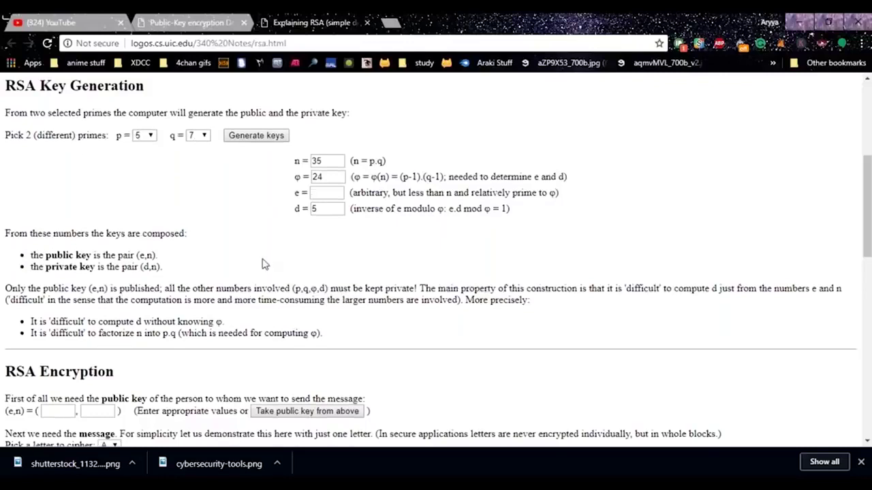
scroll(265, 264, down, 1)
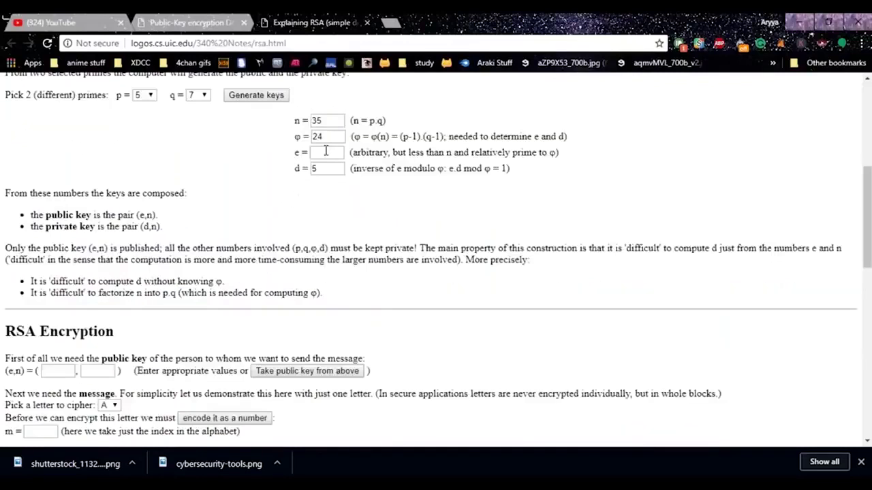
- Set the public exponent e to 11
click(326, 151)
text(11)
scroll(737, 161, down, 4)
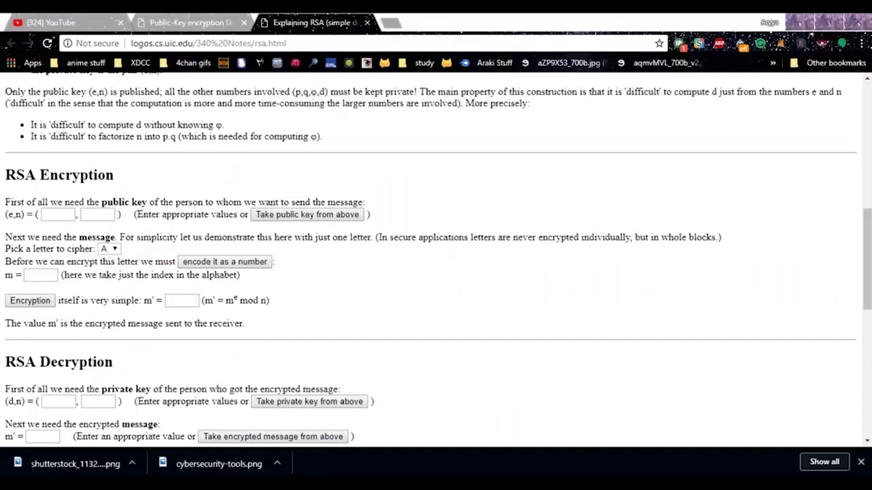
scroll(436, 259, down, 3)
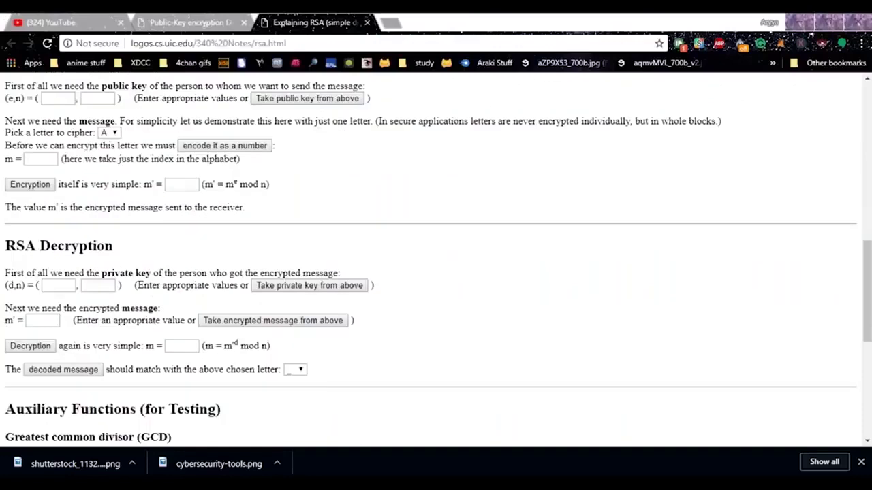
scroll(138, 246, up, 4)
scroll(139, 246, up, 3)
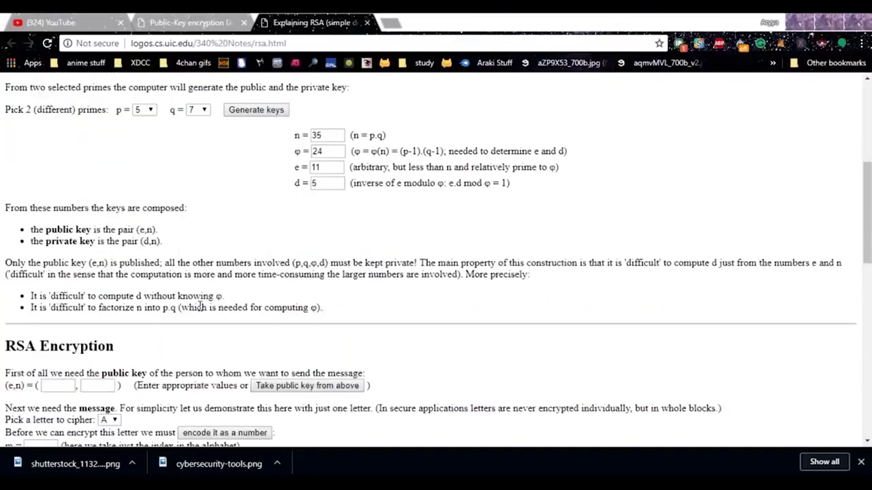
click(62, 387)
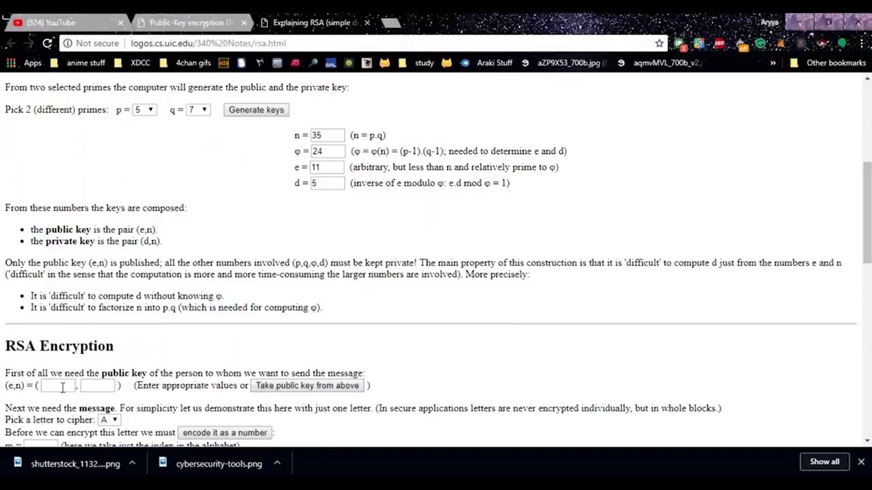
- Enter the public key (11, 35)
text(11)
click(87, 387)
text(35)
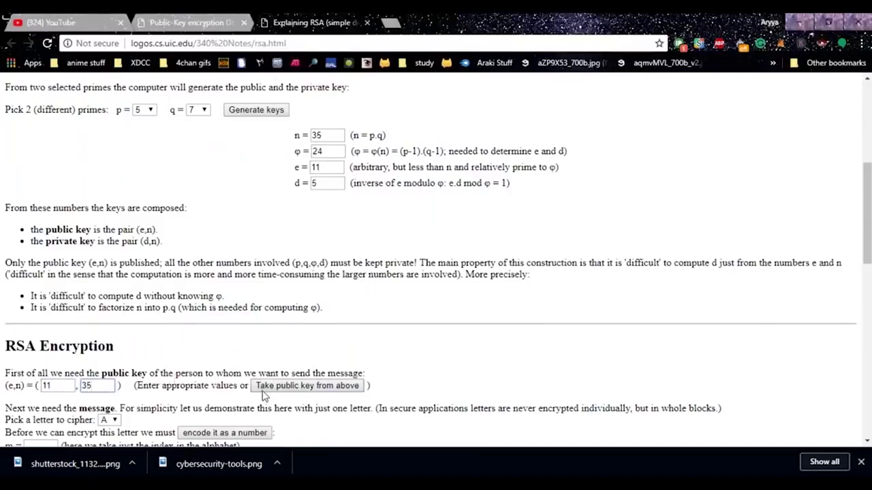
scroll(264, 395, down, 2)
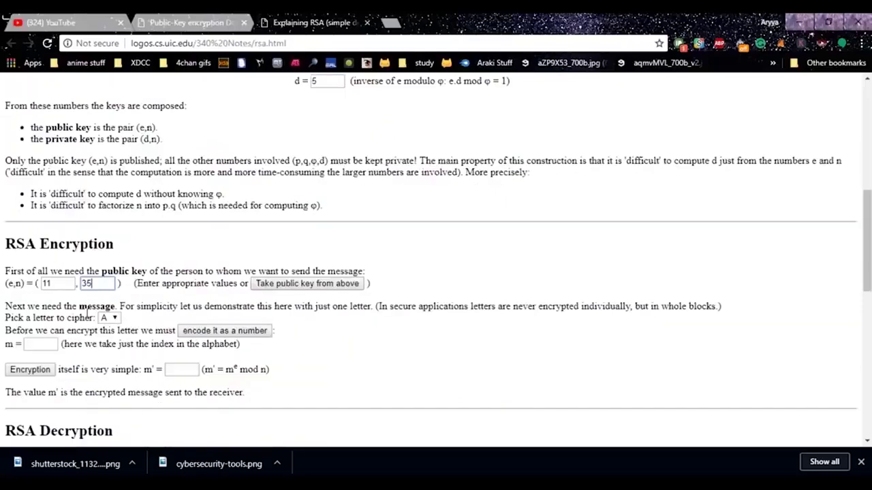
- Encrypt the letter A as m = 1, producing m' = 1
click(44, 343)
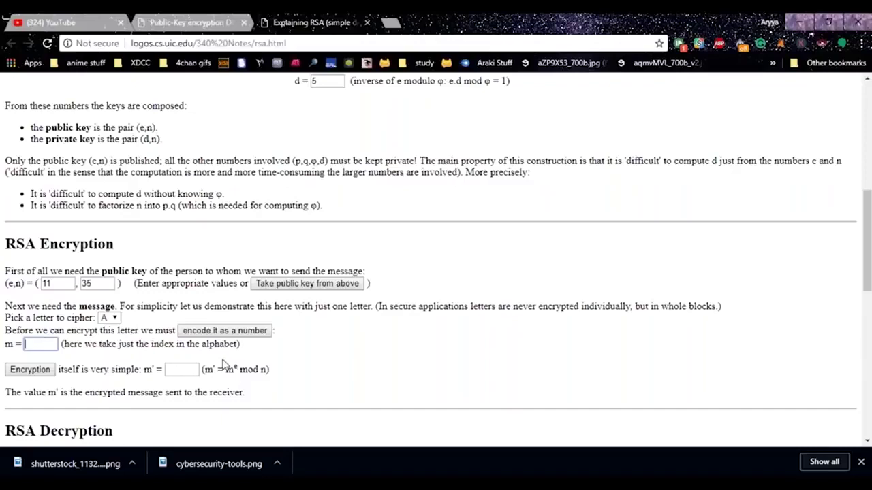
text(1)
scroll(214, 390, down, 3)
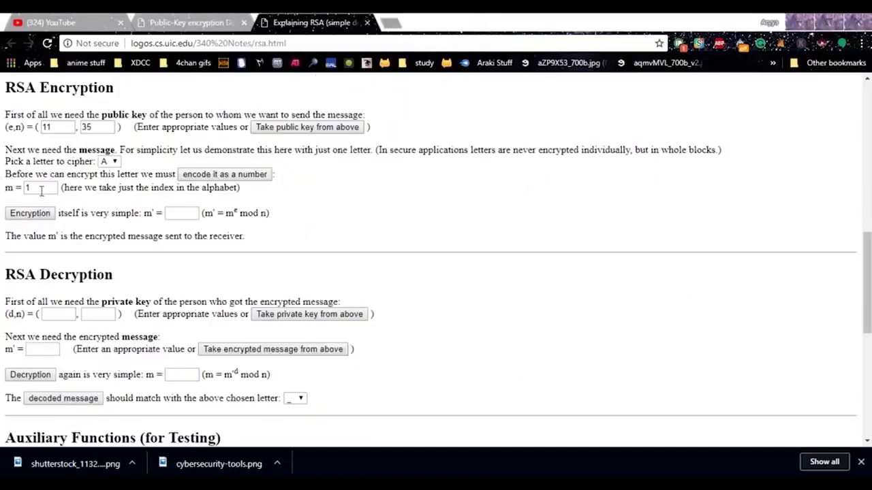
click(48, 220)
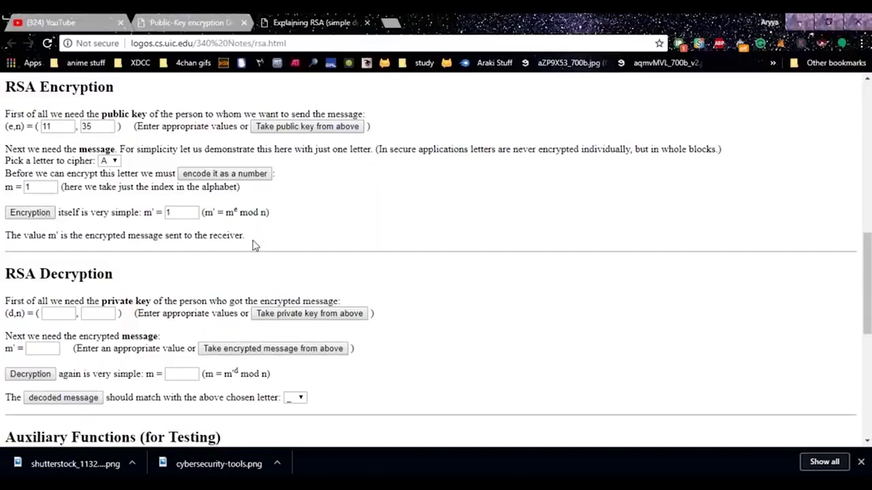
scroll(254, 245, up, 1)
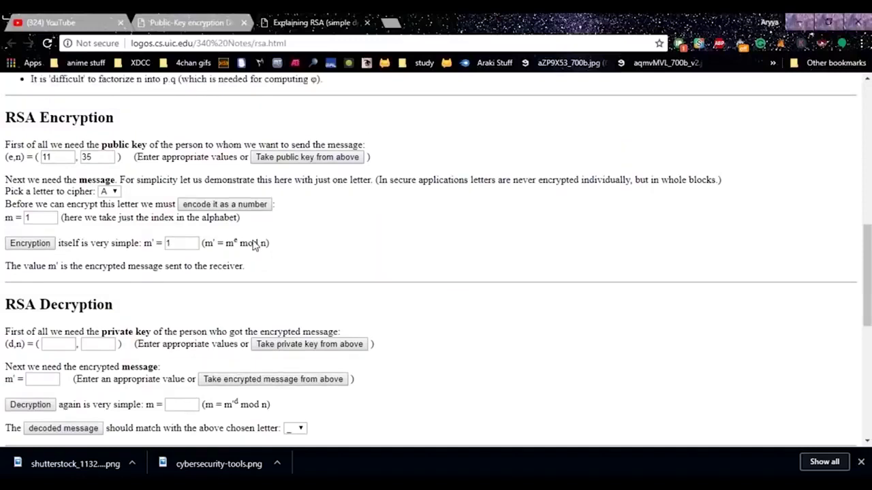
scroll(254, 245, up, 2)
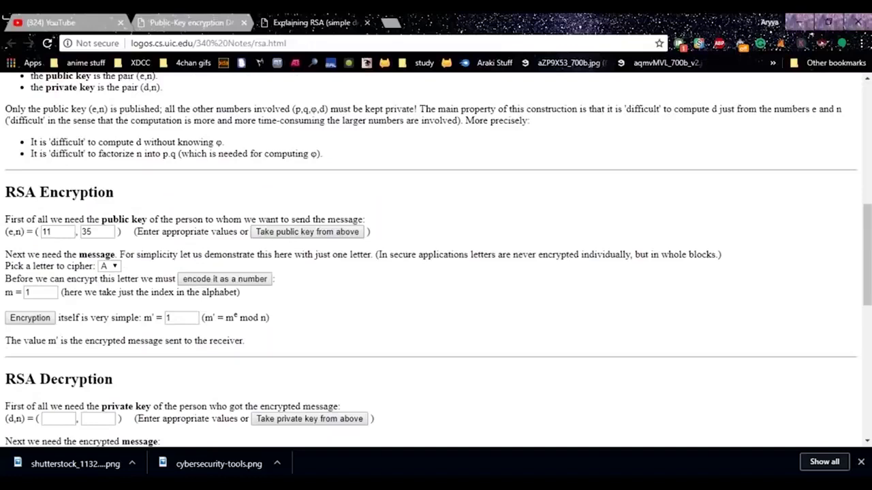
scroll(436, 259, up, 3)
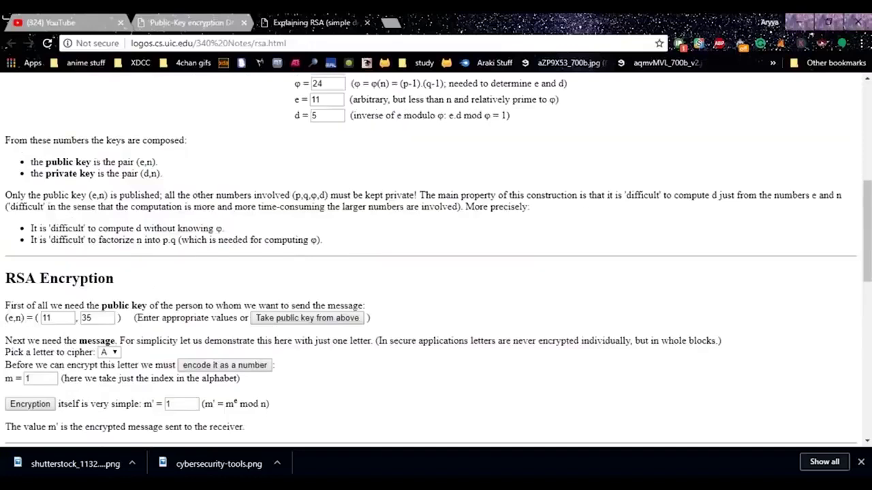
scroll(436, 259, down, 5)
click(71, 360)
text(5)
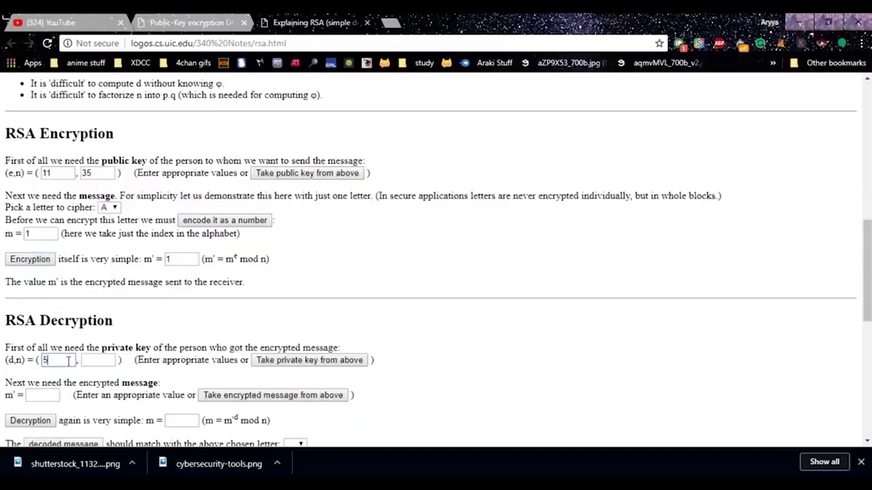
click(102, 360)
text(35)
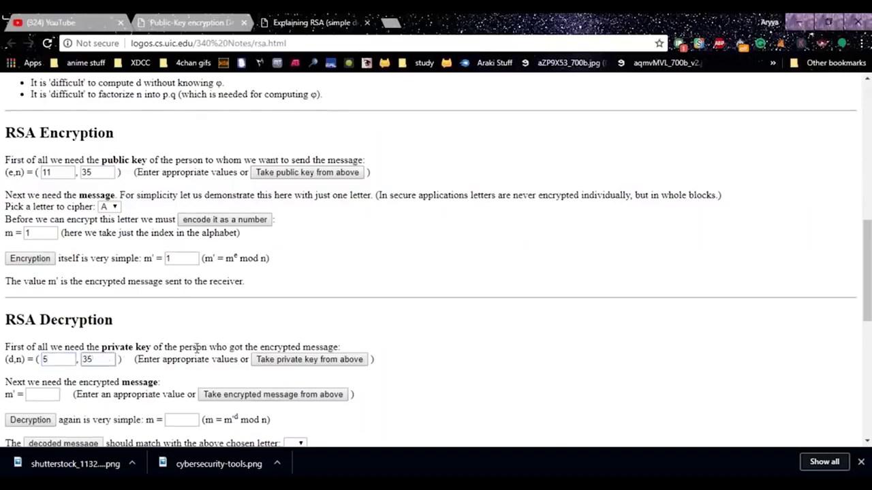
scroll(197, 348, down, 1)
- Decrypt the encrypted value 1 to m = 1 and decode it to the letter A
click(208, 355)
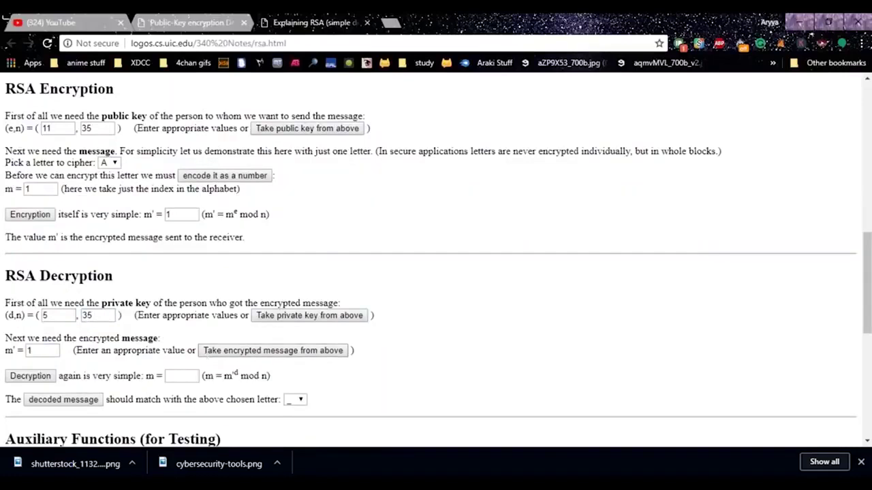
scroll(82, 382, down, 1)
scroll(82, 380, down, 1)
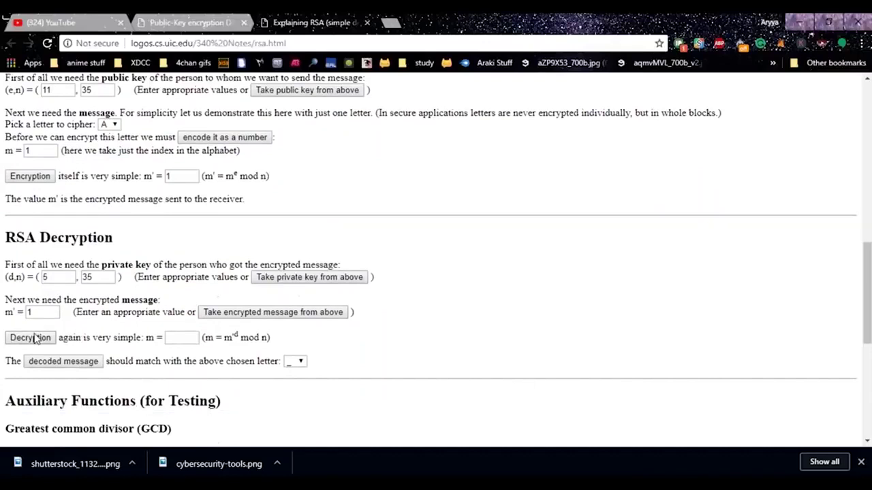
click(30, 338)
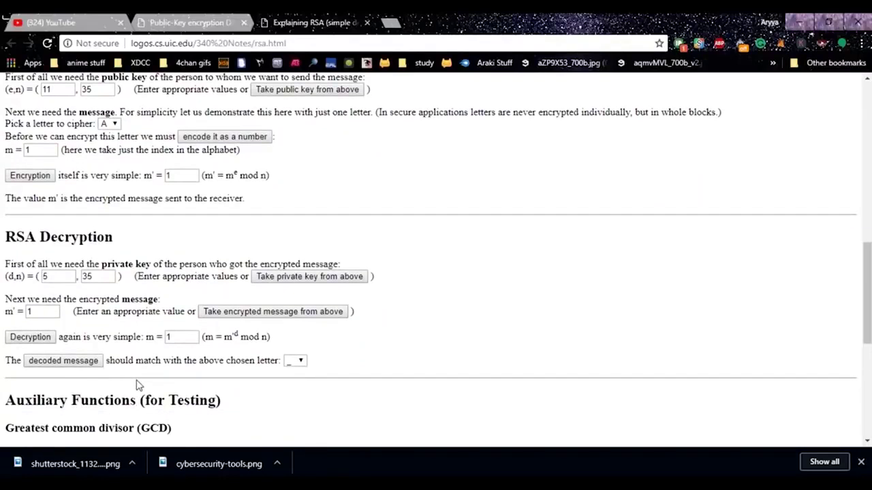
scroll(138, 385, down, 1)
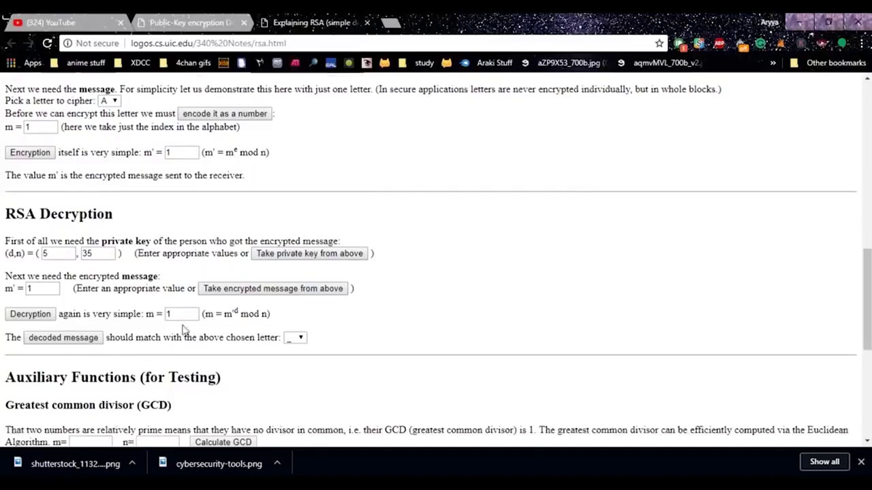
click(94, 341)
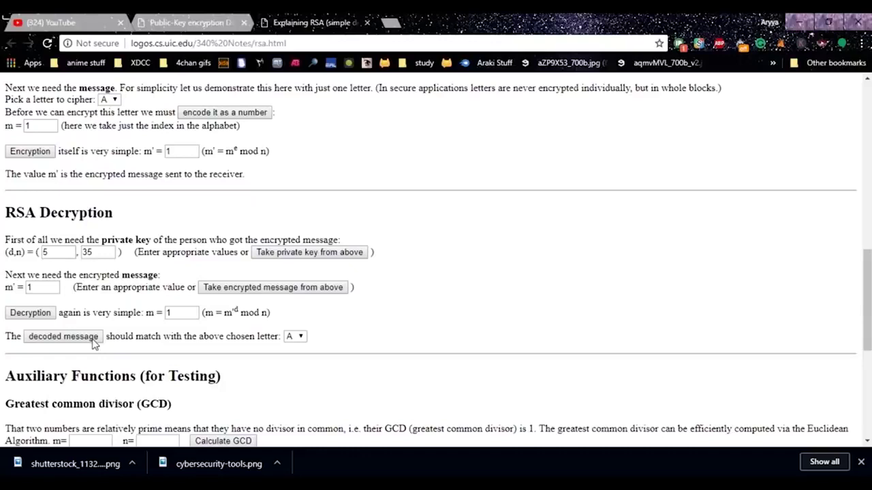
scroll(94, 344, down, 1)
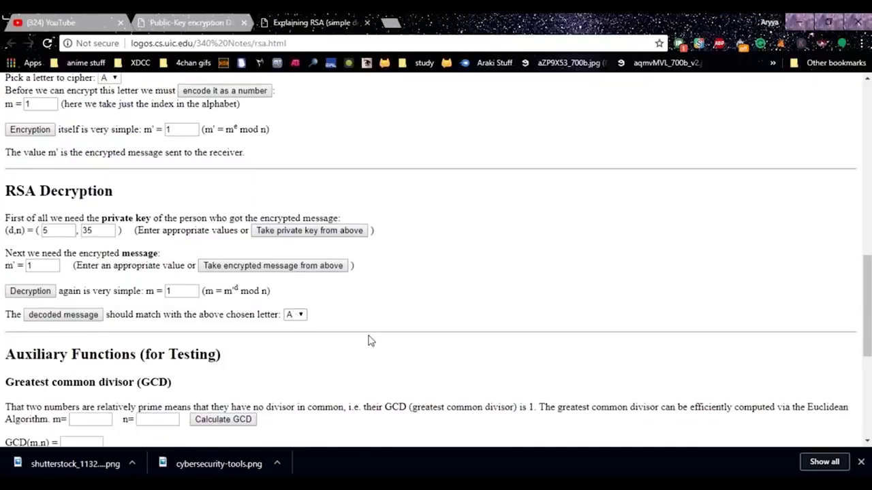
scroll(371, 341, up, 3)
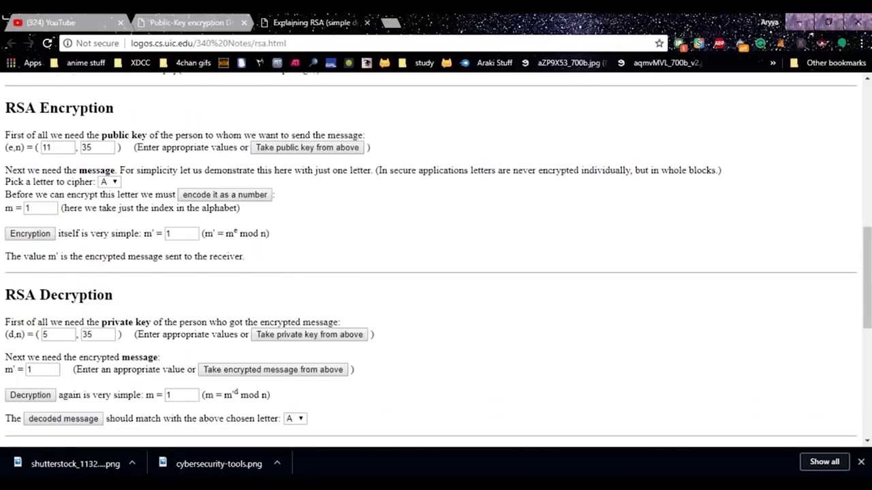
scroll(438, 257, up, 1)
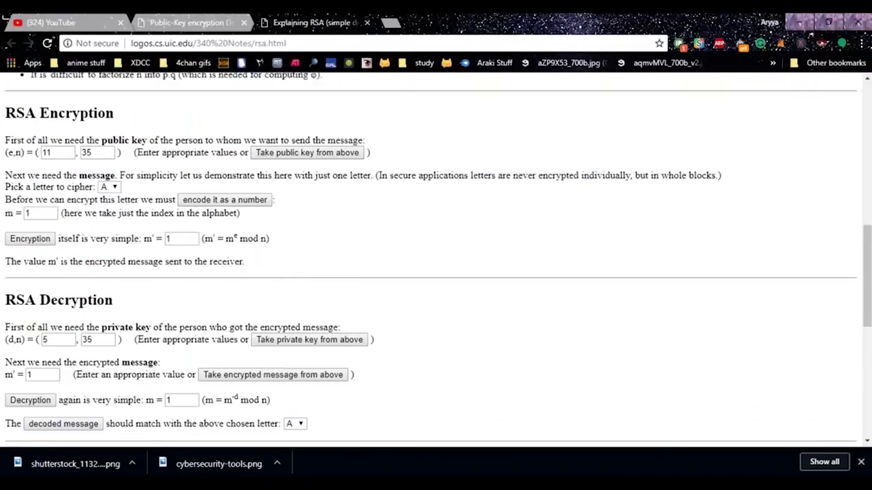
scroll(436, 259, up, 5)
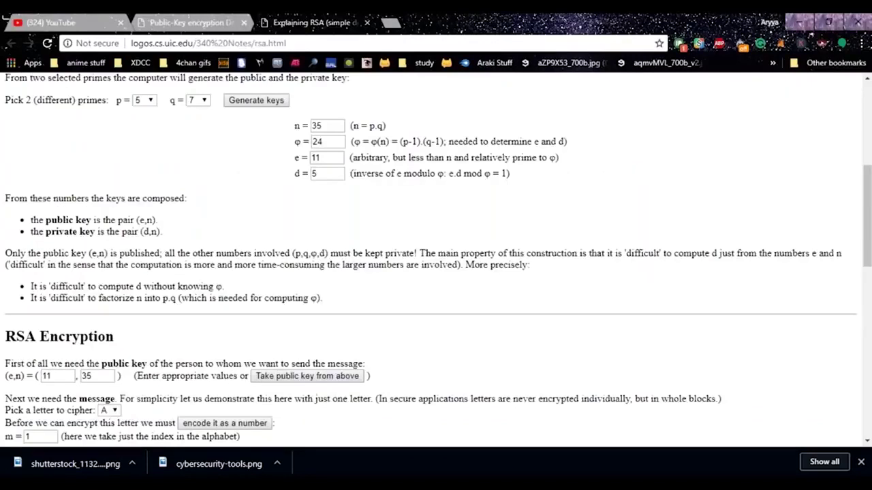
scroll(297, 173, up, 1)
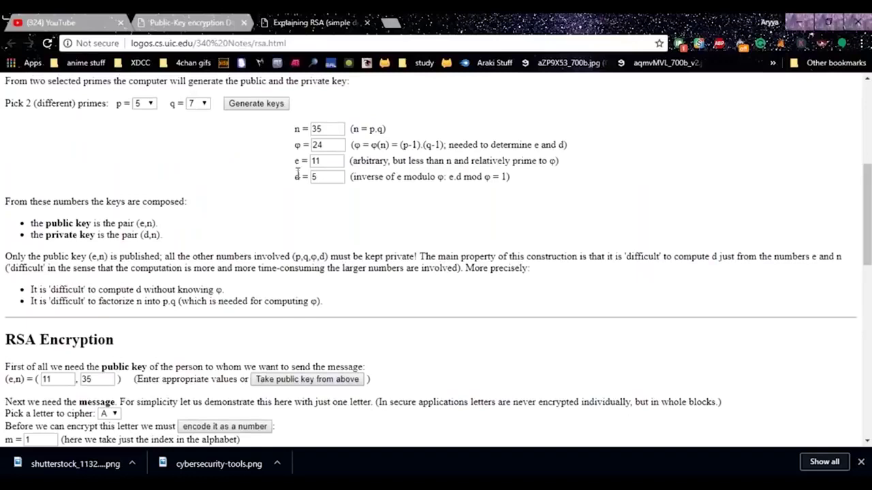
scroll(298, 173, up, 5)
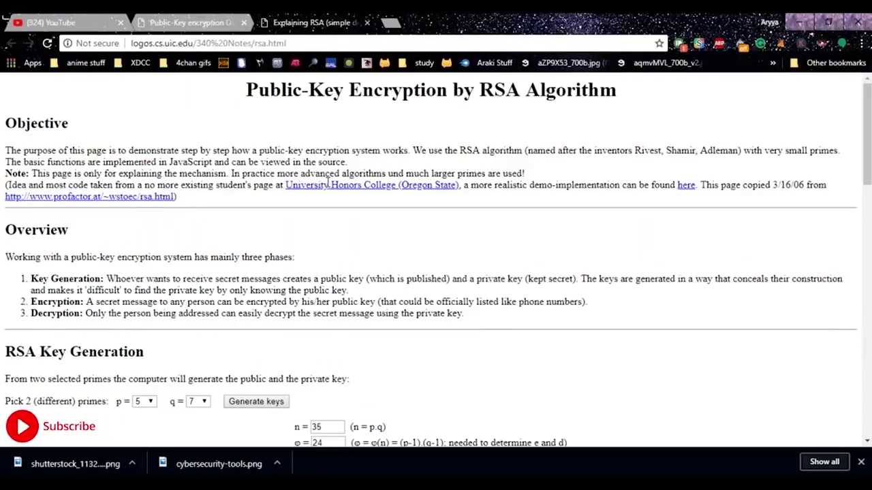
- Re-enter the private key as d = 5, n = 35
scroll(329, 182, down, 10)
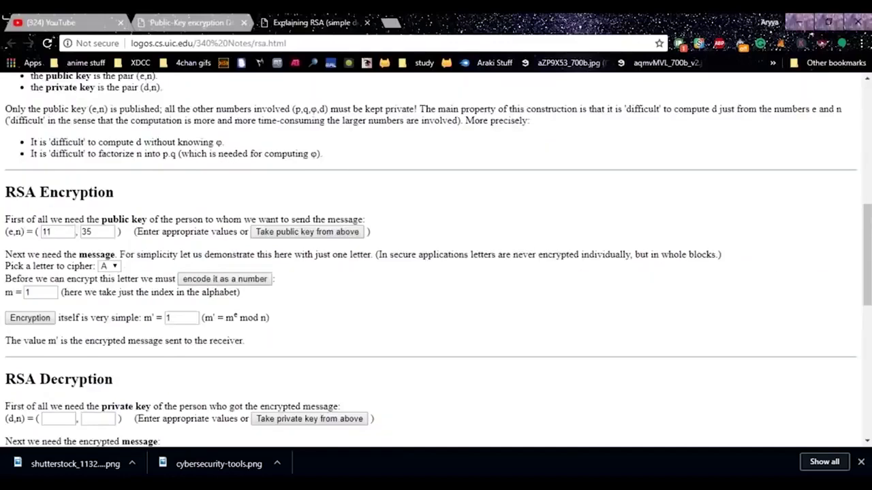
scroll(436, 259, up, 2)
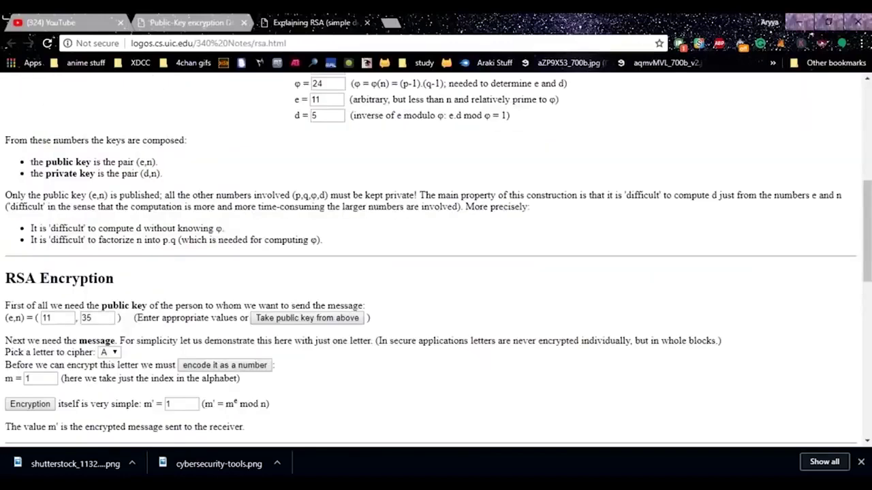
scroll(56, 362, down, 2)
click(68, 360)
text(5)
click(103, 361)
text(35)
scroll(122, 351, down, 1)
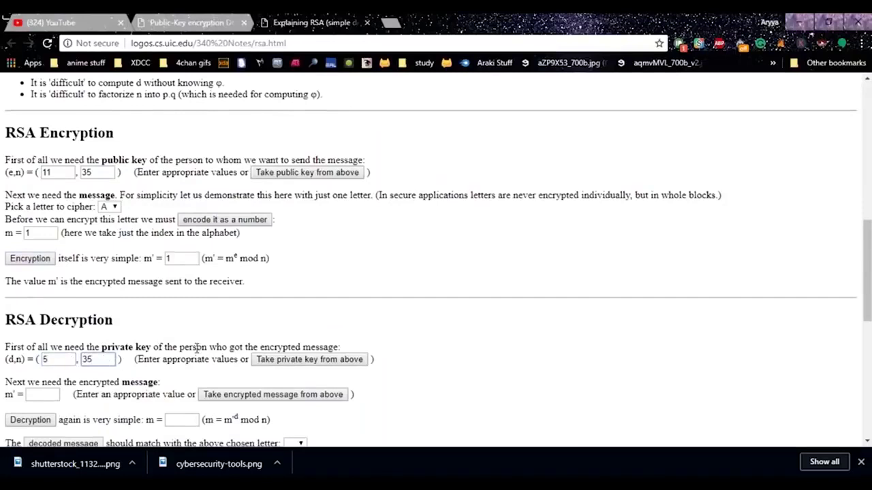
- Rerun decryption of encrypted message 1 and decode m = 1 back to A
click(205, 356)
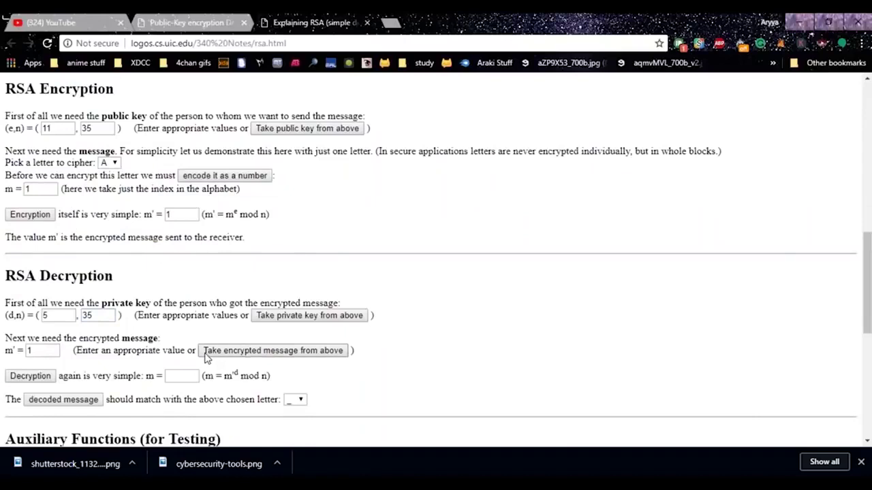
scroll(82, 379, down, 1)
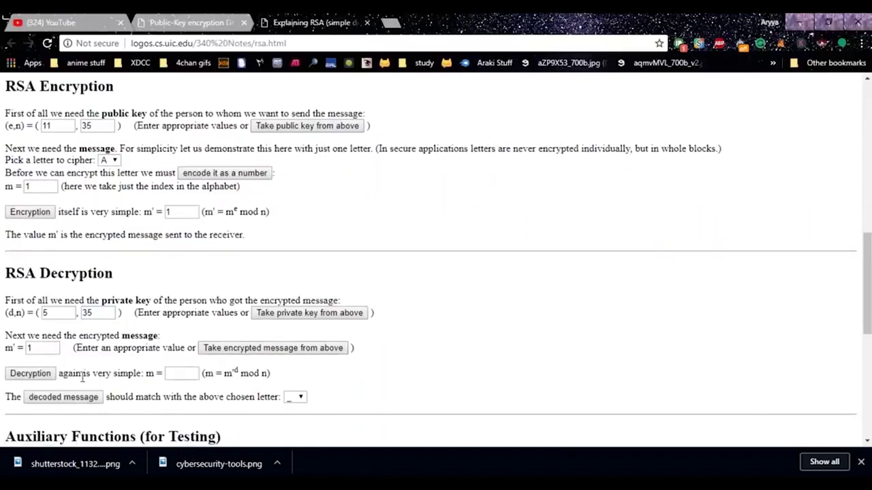
scroll(82, 381, down, 1)
click(34, 338)
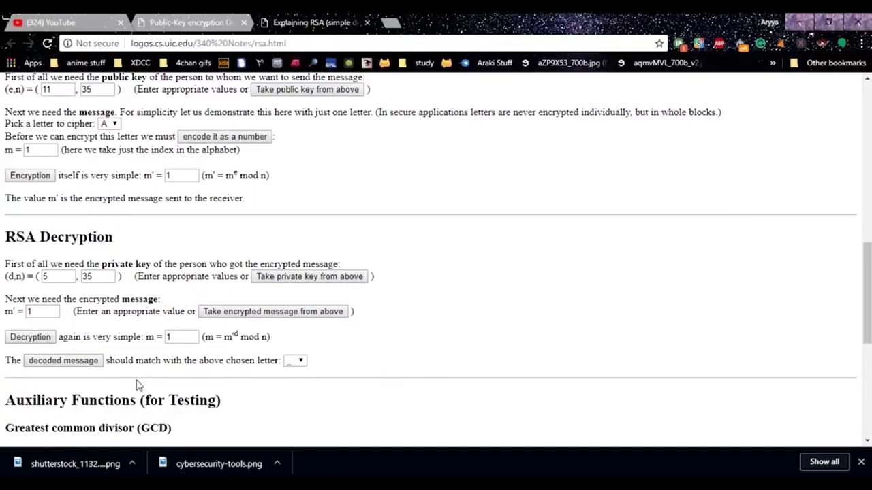
scroll(138, 386, down, 1)
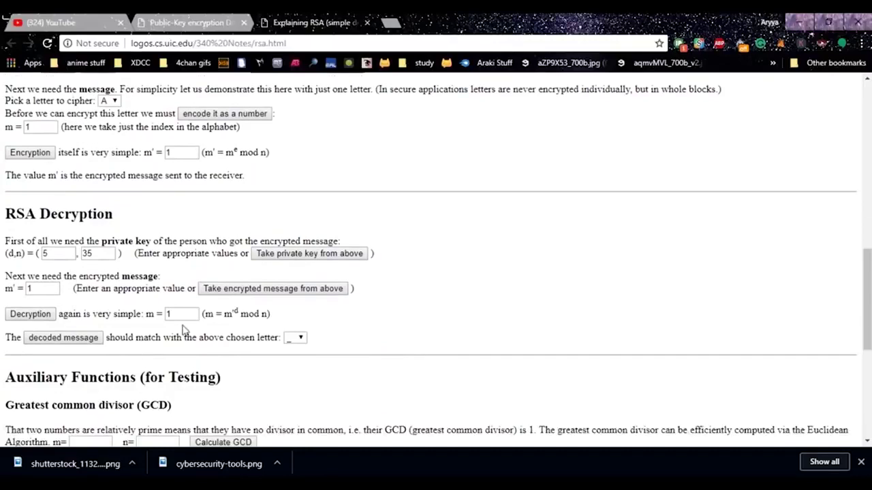
click(93, 341)
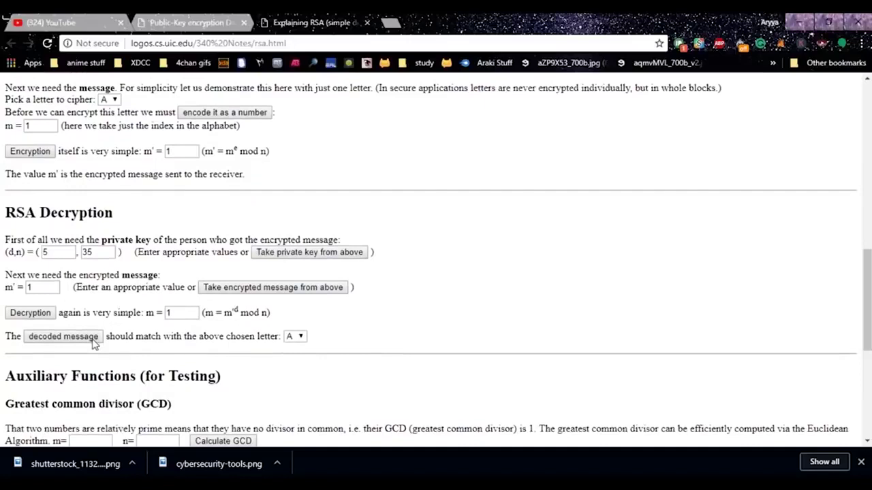
scroll(293, 315, down, 1)
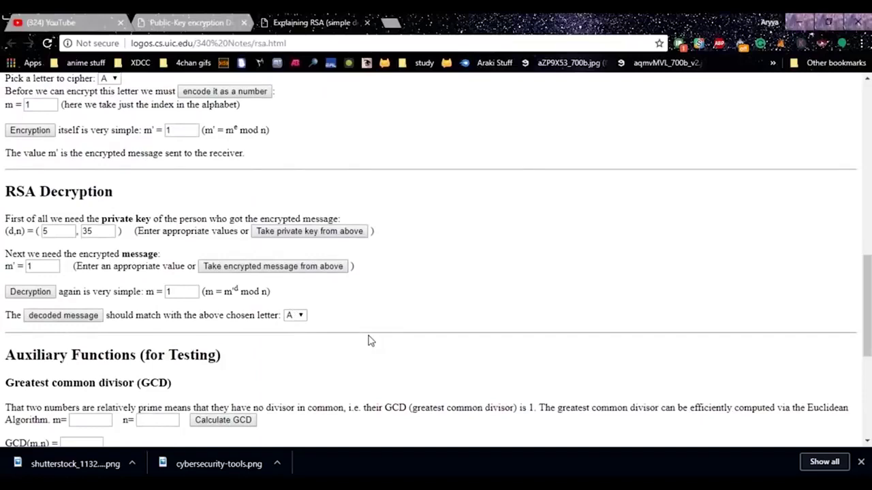
scroll(368, 340, up, 2)
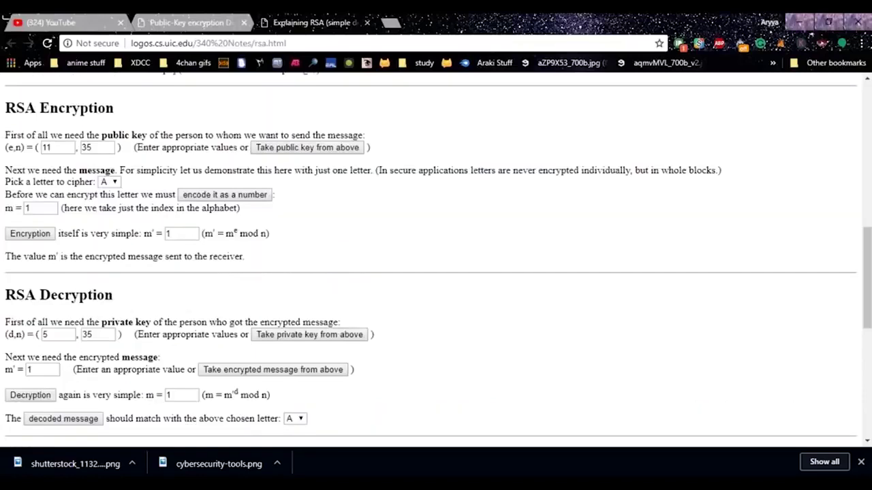
scroll(436, 256, up, 1)
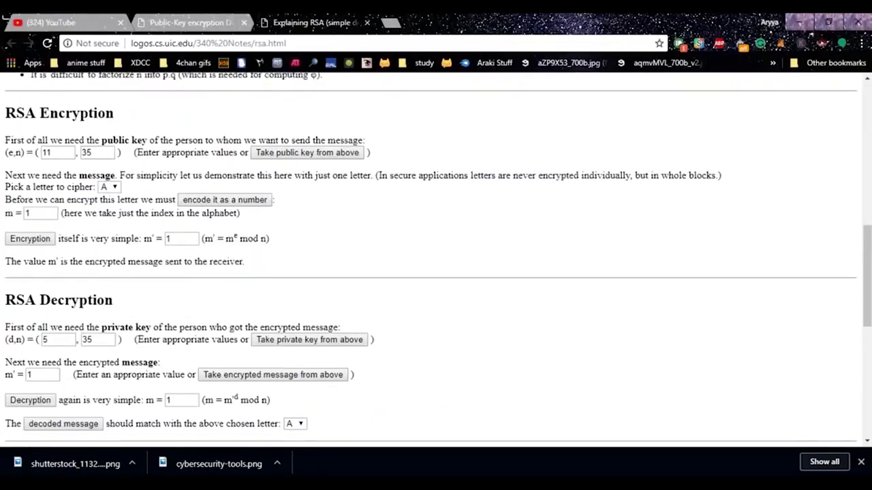
scroll(436, 256, up, 3)
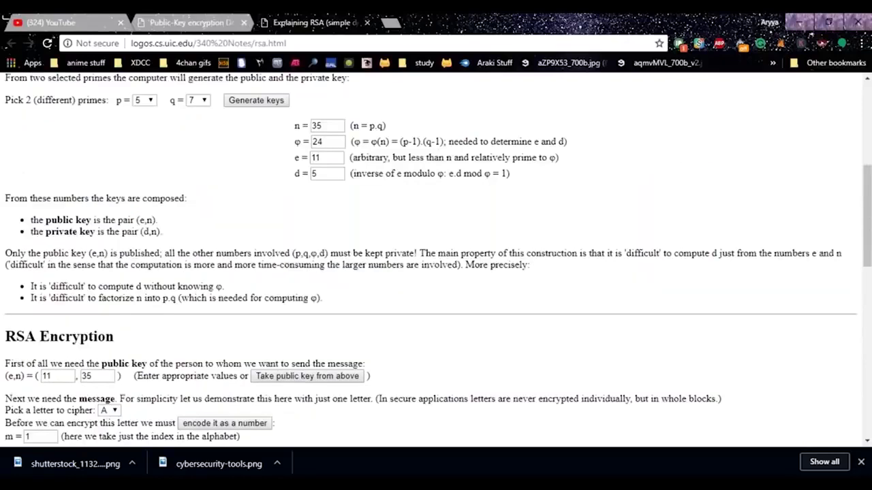
scroll(297, 173, up, 1)
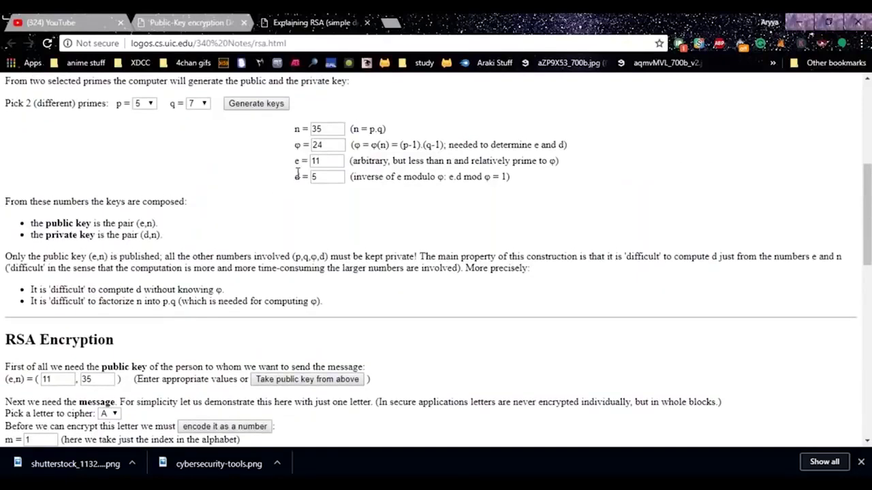
scroll(298, 172, up, 5)
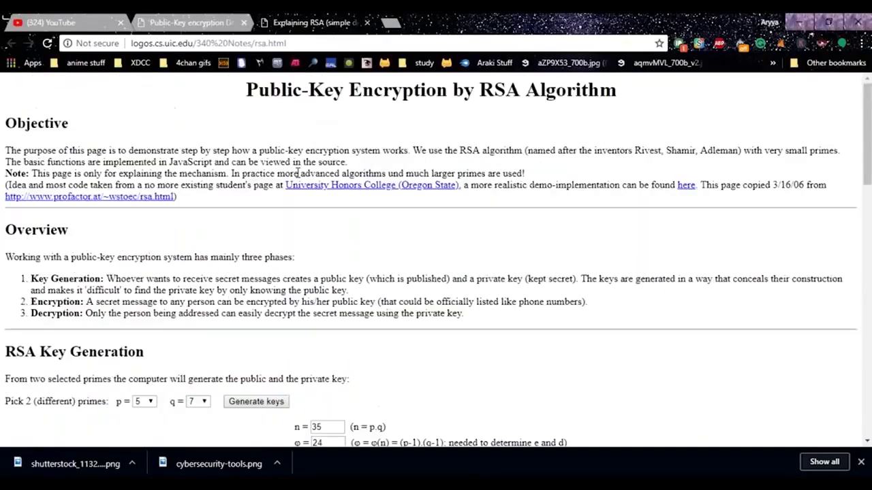